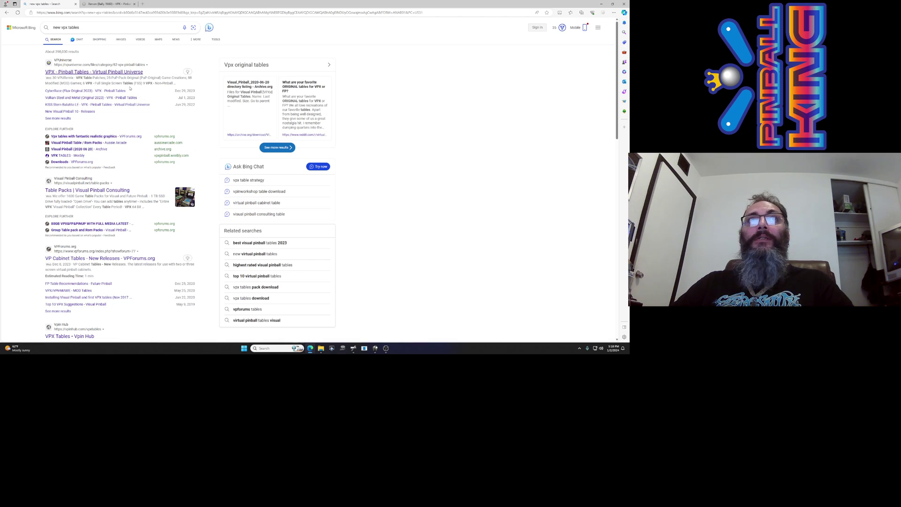
# Bring up the open Xenon (Bally 1980) table download page in the browser
pyautogui.click(84, 28)
pyautogui.click(27, 72)
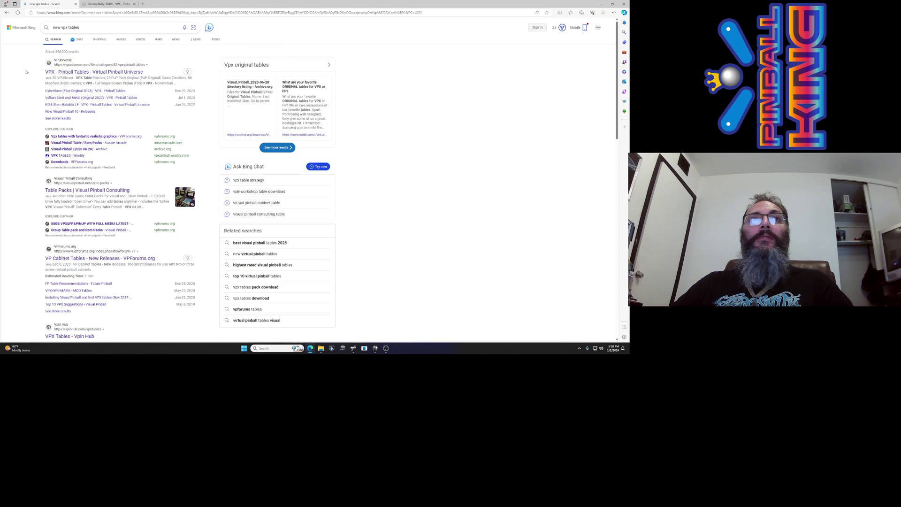
pyautogui.hotkey('ctrl', 'Tab')
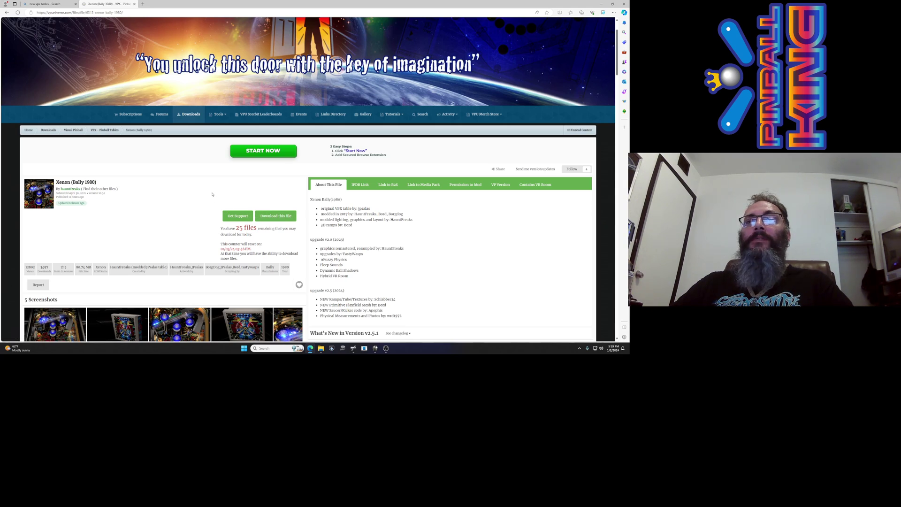
# Switch to the already open Downloads folder in File Explorer
pyautogui.hotkey('alt', 'Tab')
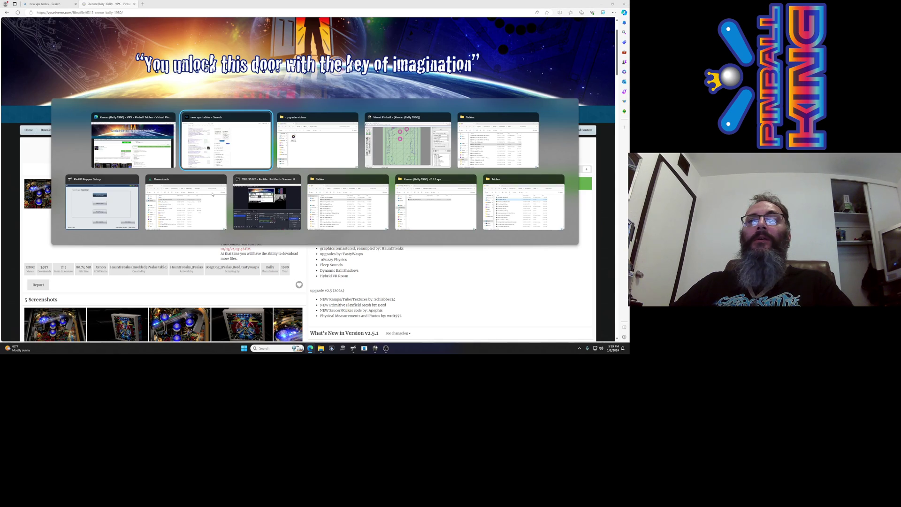
pyautogui.hotkey('alt', 'Tab')
pyautogui.hotkey('alt', 'Tab')
pyautogui.hotkey('alt', 'Tab')
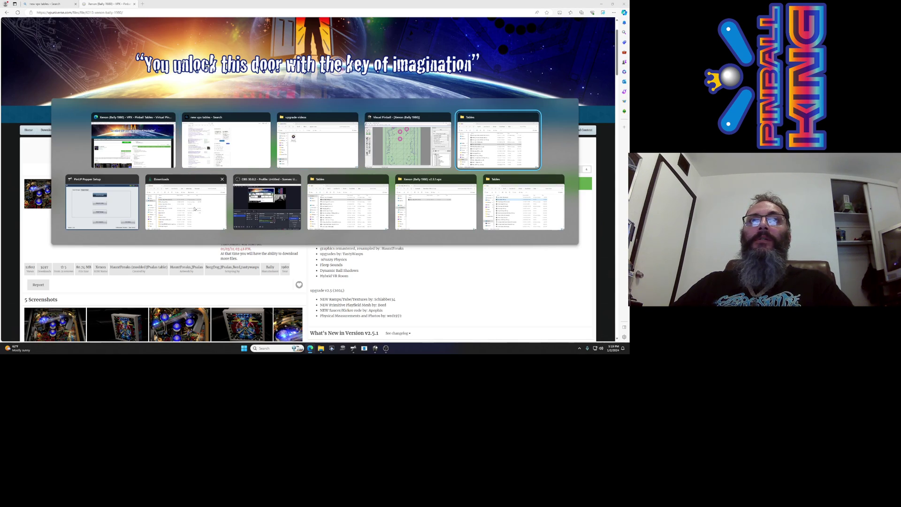
pyautogui.click(194, 208)
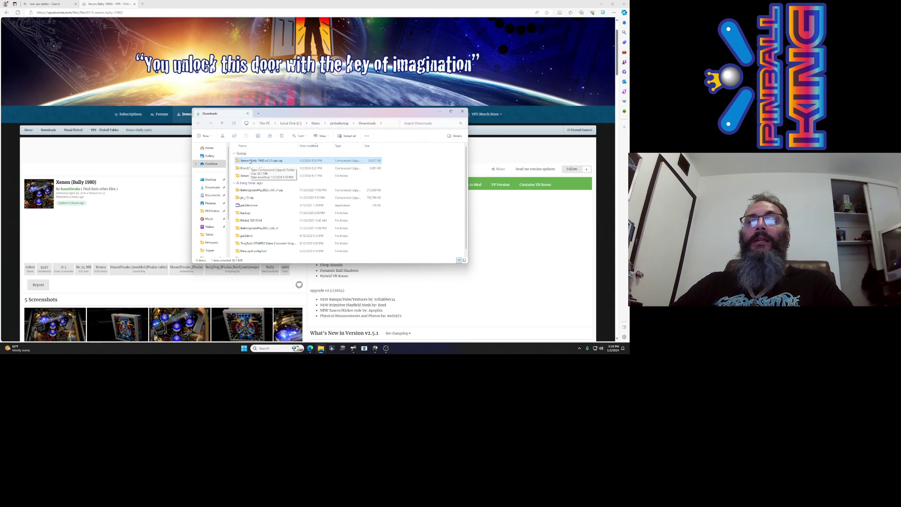
# Check the file properties of the downloaded Xenon (Bally 1980) v2.5.1 archive
pyautogui.rightClick(250, 161)
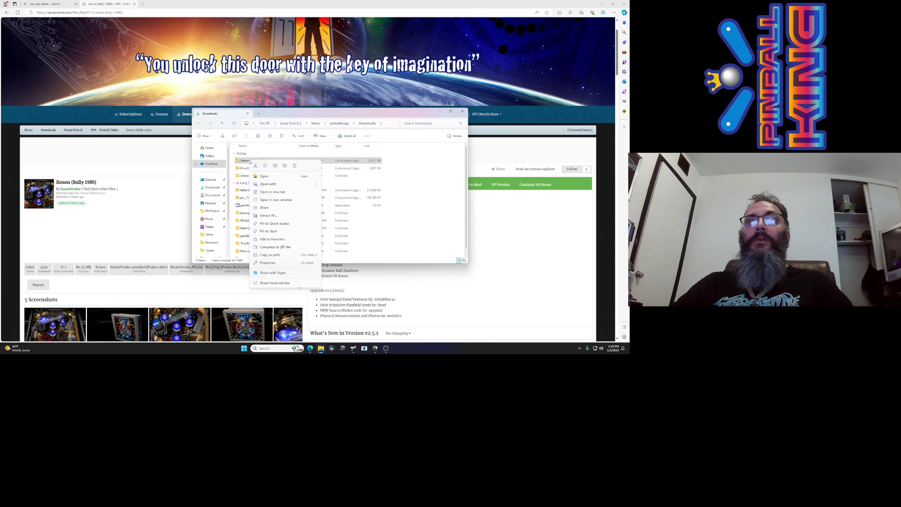
pyautogui.click(269, 262)
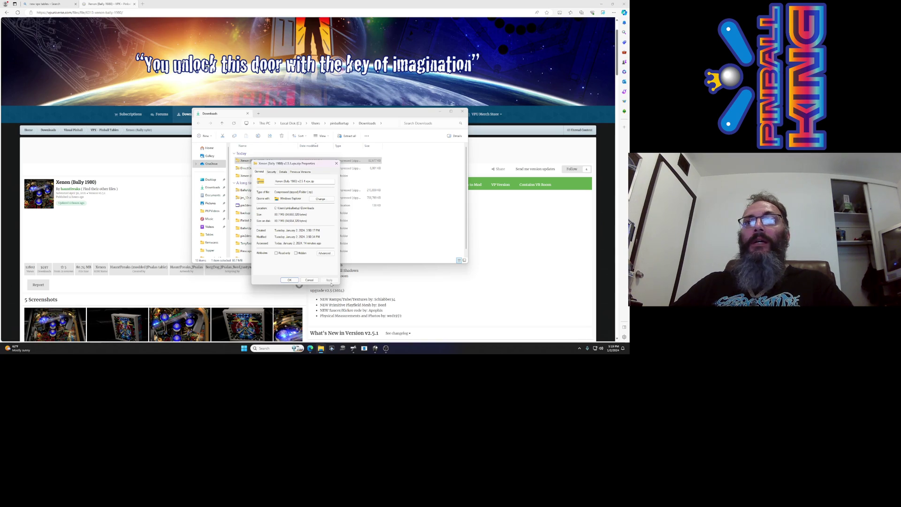
pyautogui.click(336, 163)
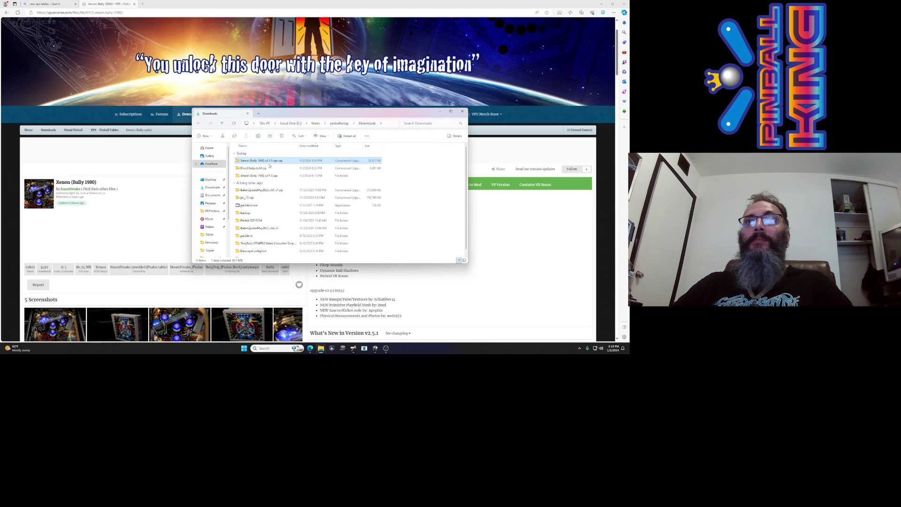
# Extract the Xenon (Bally 1980) v2.5.1 archive into the suggested folder in Downloads
pyautogui.rightClick(269, 163)
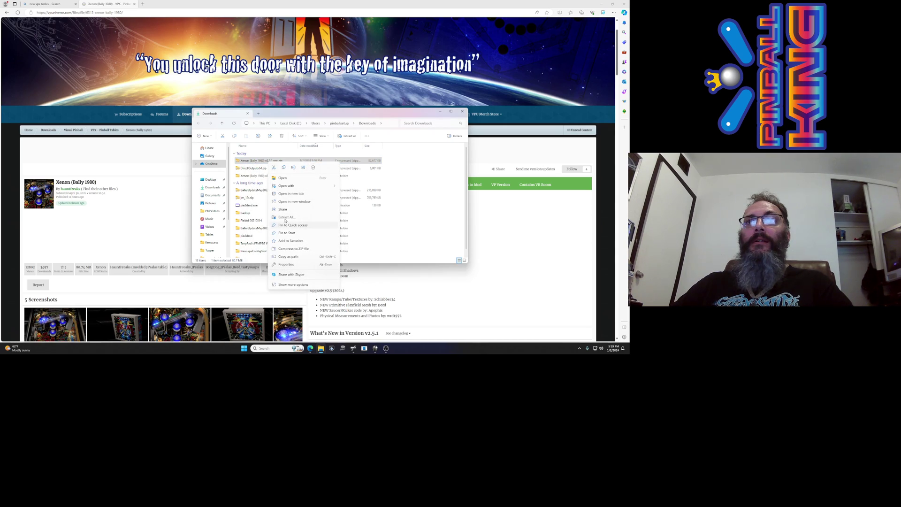
pyautogui.click(286, 217)
pyautogui.press('Return')
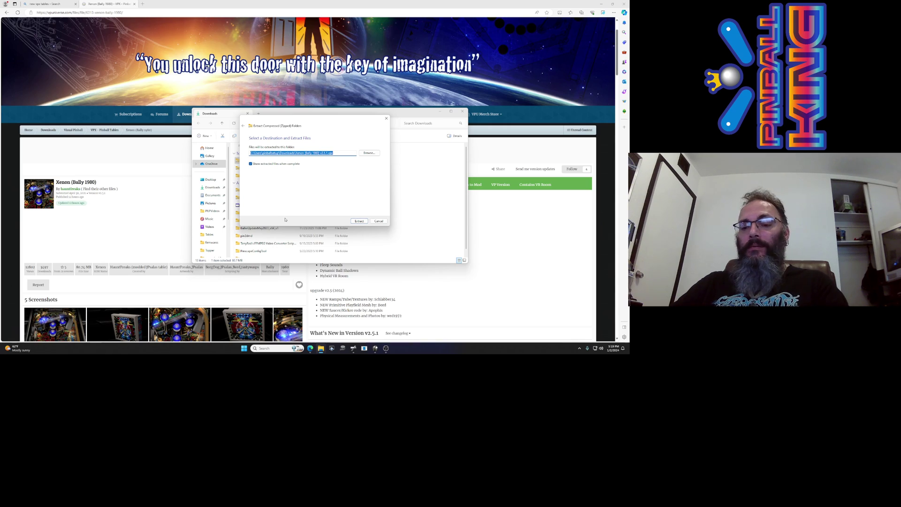
pyautogui.click(276, 141)
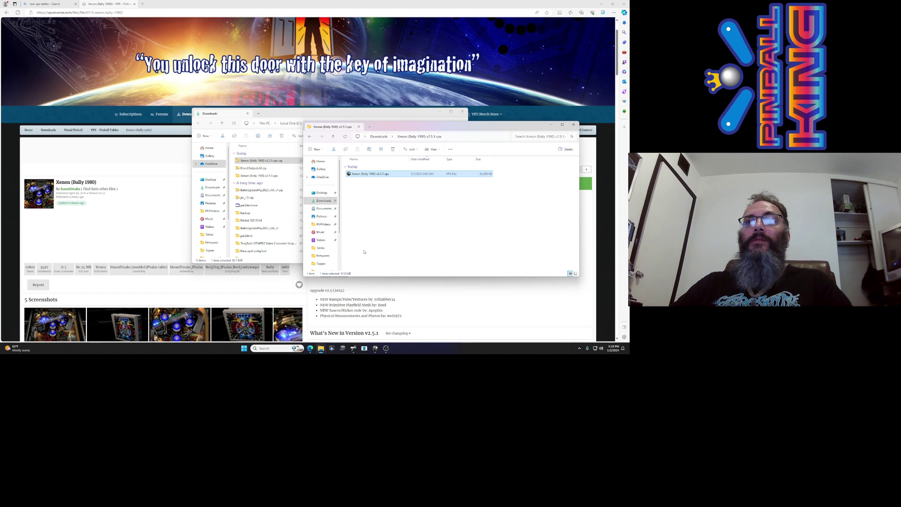
# Switch to PinUP Popper Setup, close the existing games window and reopen the Games Manager
pyautogui.hotkey('alt', 'Tab')
pyautogui.click(272, 201)
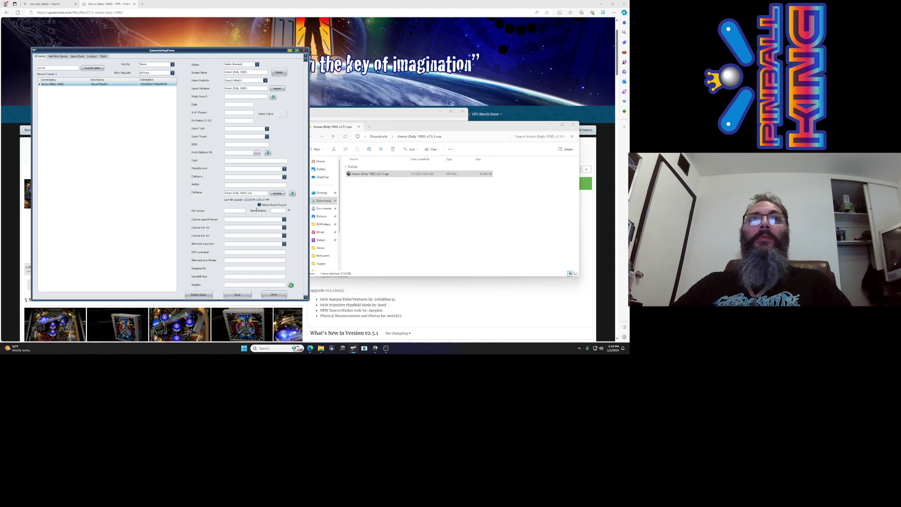
pyautogui.click(304, 50)
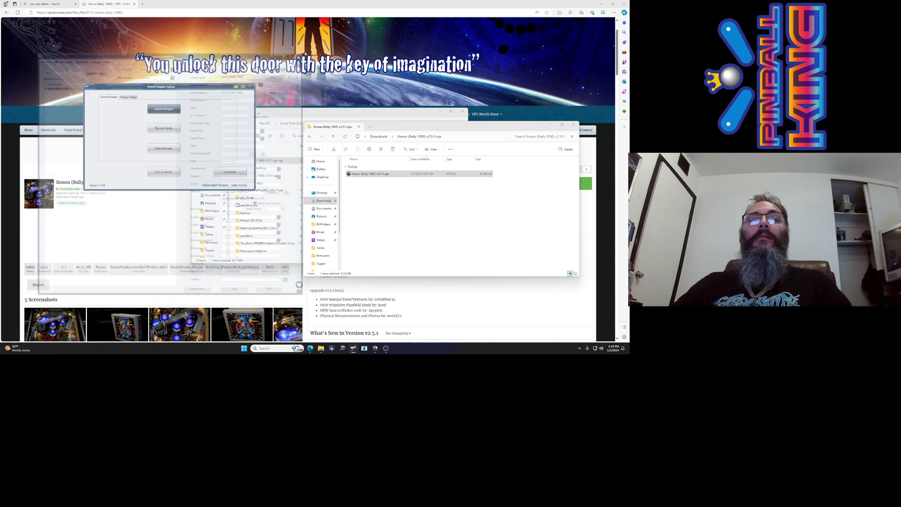
pyautogui.click(164, 109)
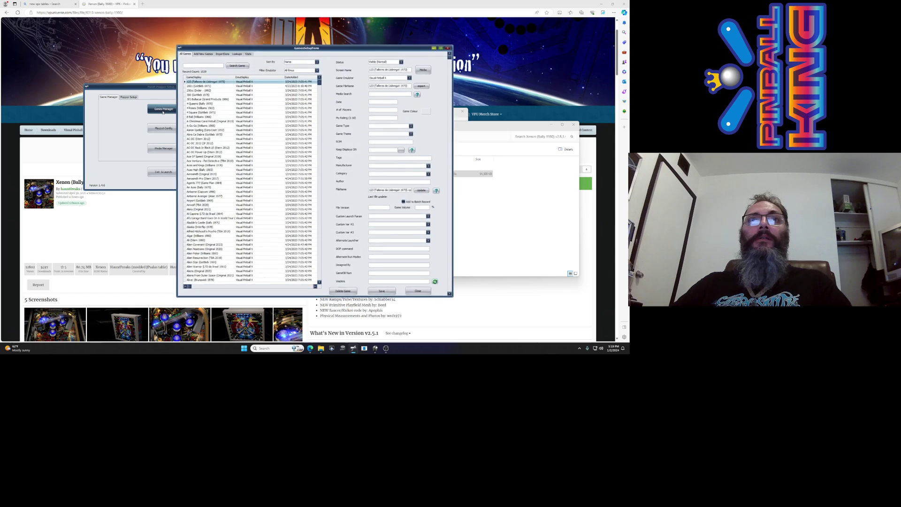
# Search the games list for "xenon" and move the Games Manager beside the extracted table's folder window
pyautogui.click(193, 66)
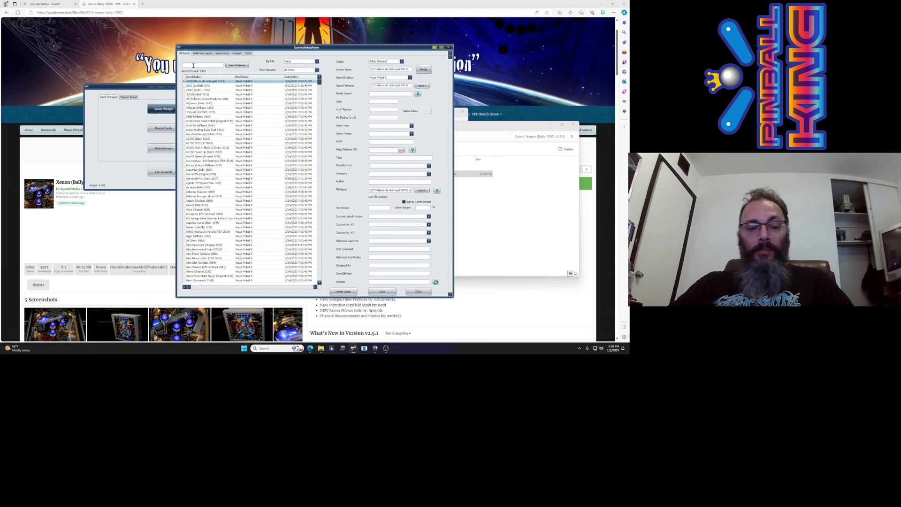
pyautogui.write('xenon')
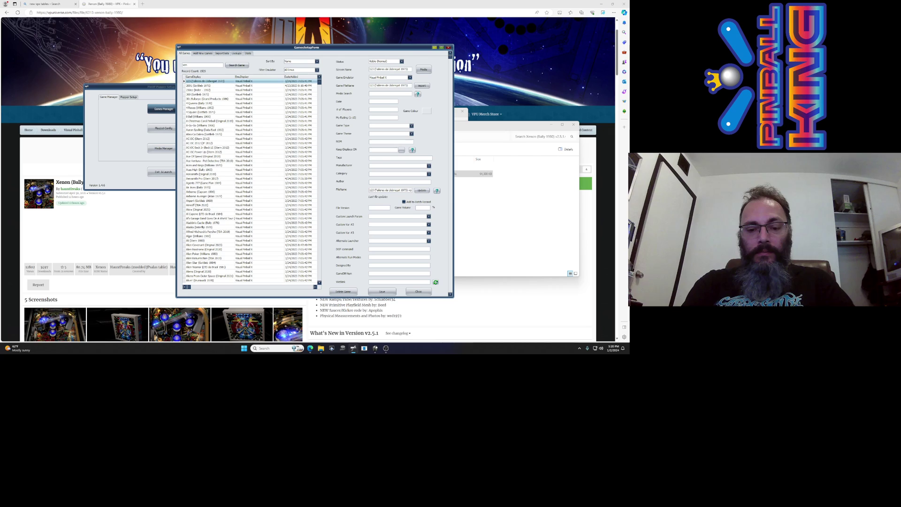
pyautogui.press('Return')
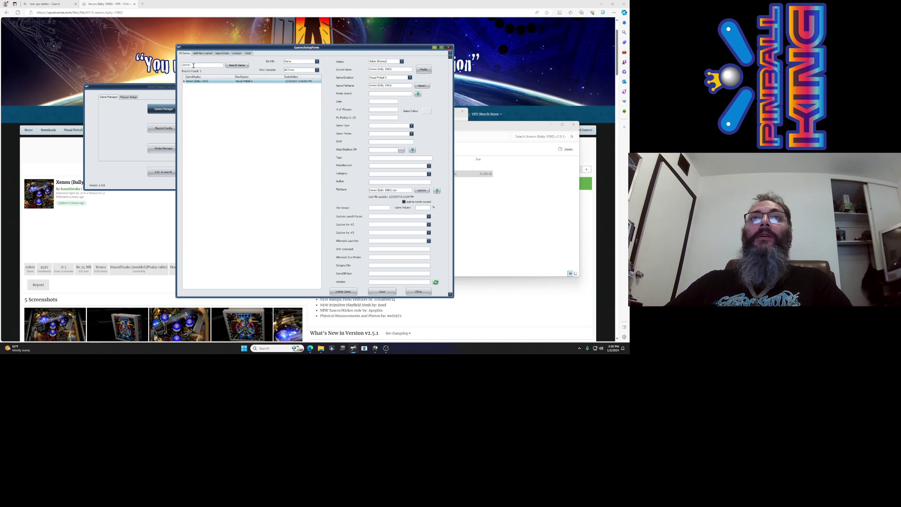
pyautogui.moveTo(275, 49); pyautogui.dragTo(126, 55)
# Overwrite the Xenon (Bally 1980) game file with the extracted v2.5.1 .vpx file, declining a backup of the current file
pyautogui.click(361, 175)
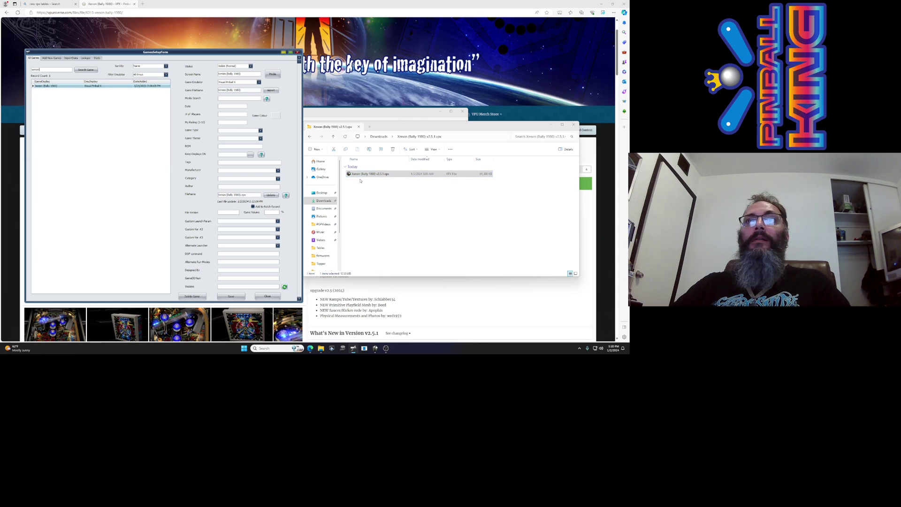
pyautogui.click(373, 175)
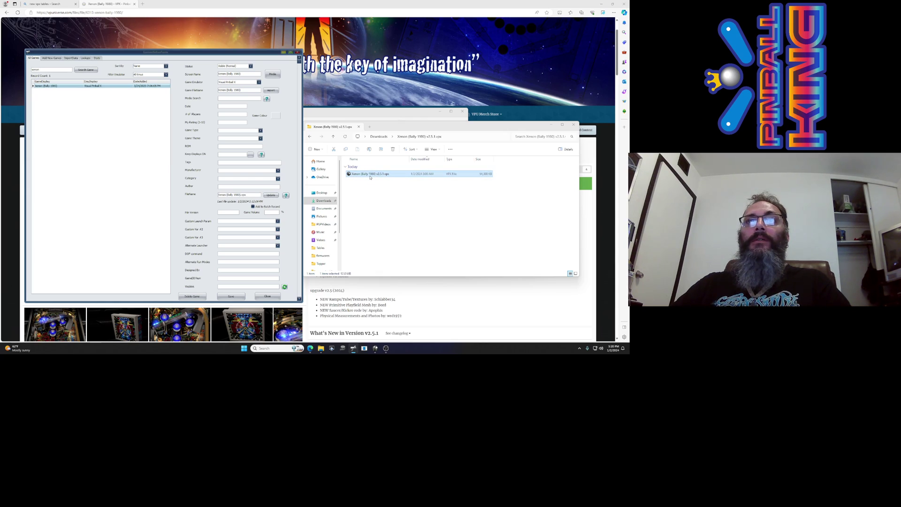
pyautogui.moveTo(376, 175); pyautogui.dragTo(239, 198)
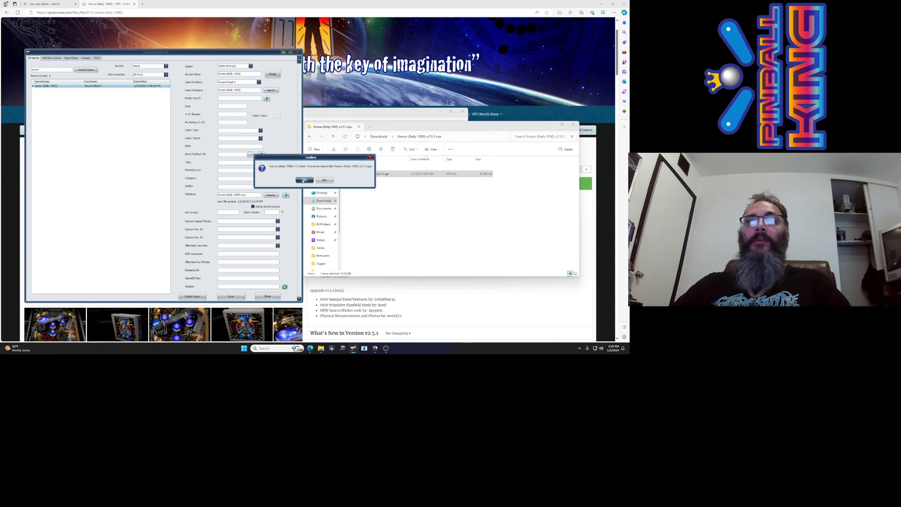
pyautogui.click(303, 181)
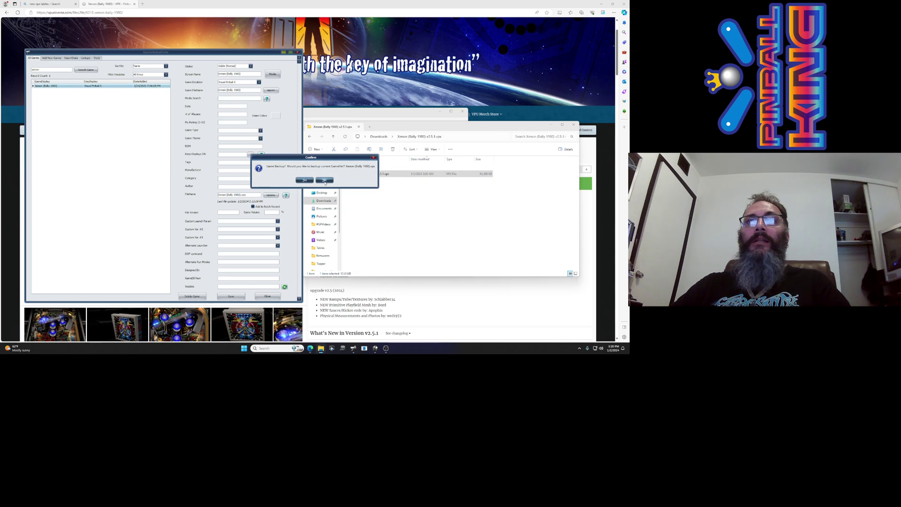
pyautogui.click(325, 181)
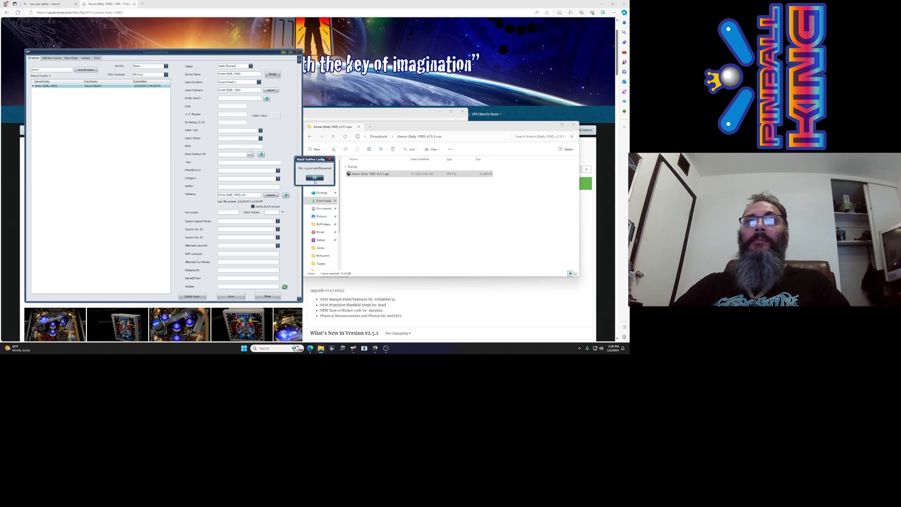
pyautogui.click(315, 181)
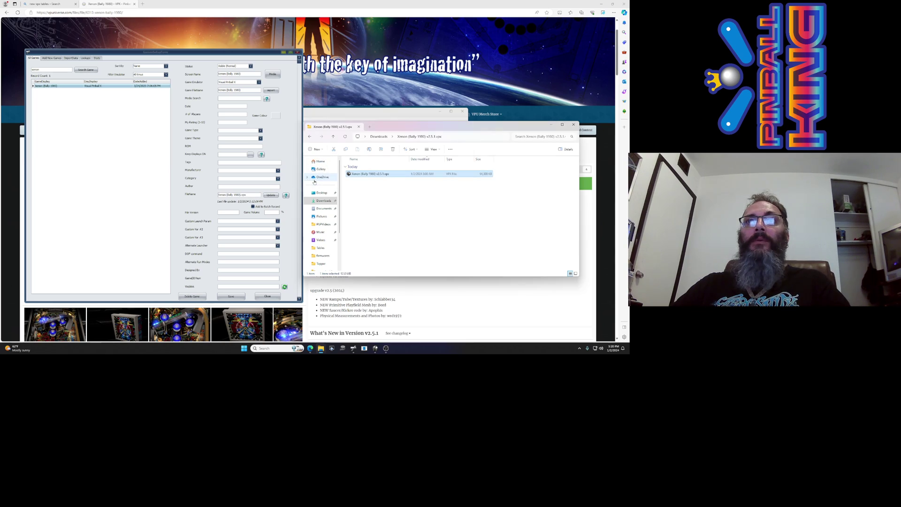
# Switch to Visual Pinball and open Xenon (Bally 1980).vpx from the Tables folder, dismissing the version notice
pyautogui.click(375, 349)
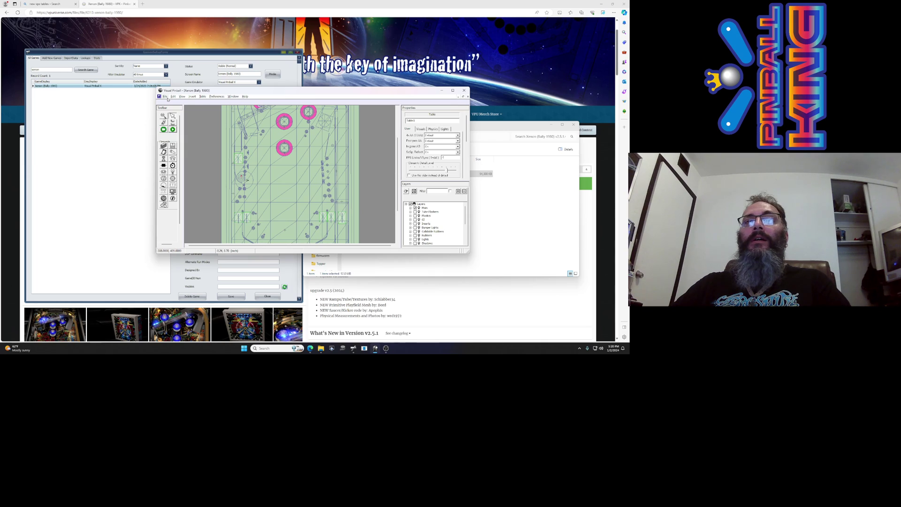
pyautogui.click(165, 97)
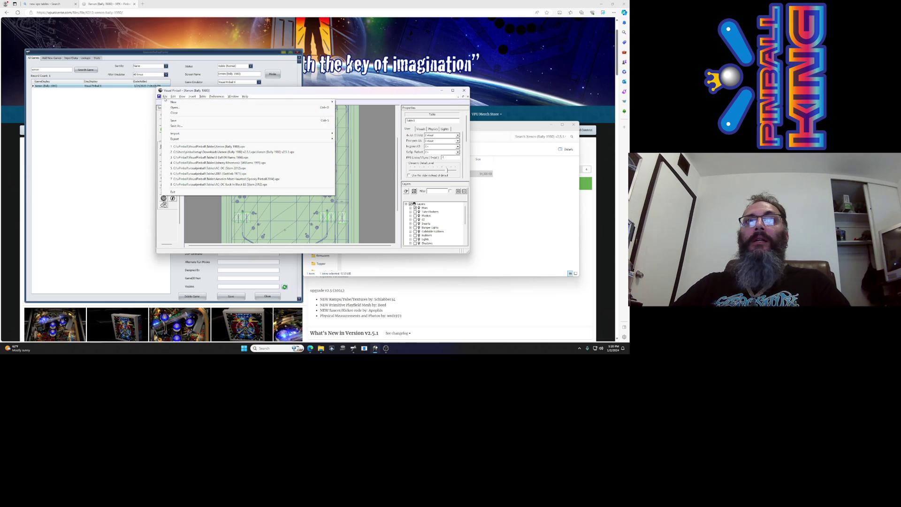
pyautogui.click(175, 107)
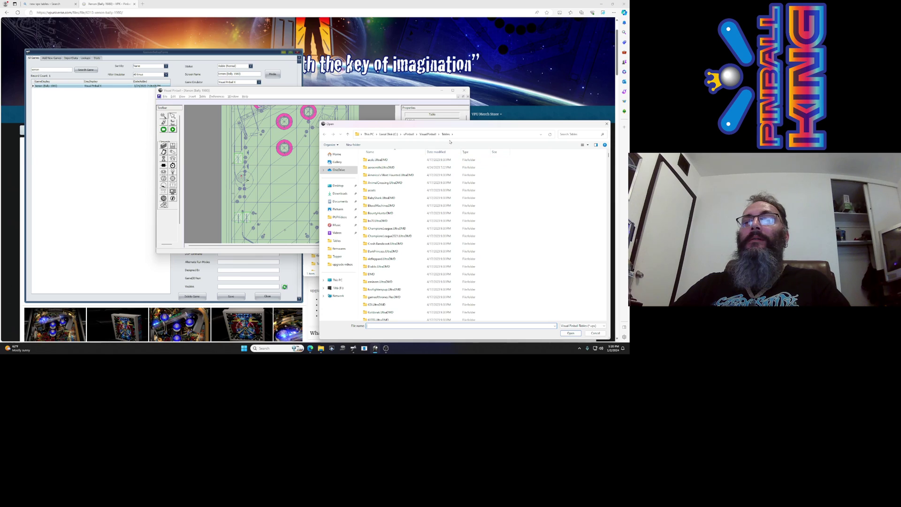
pyautogui.press('x')
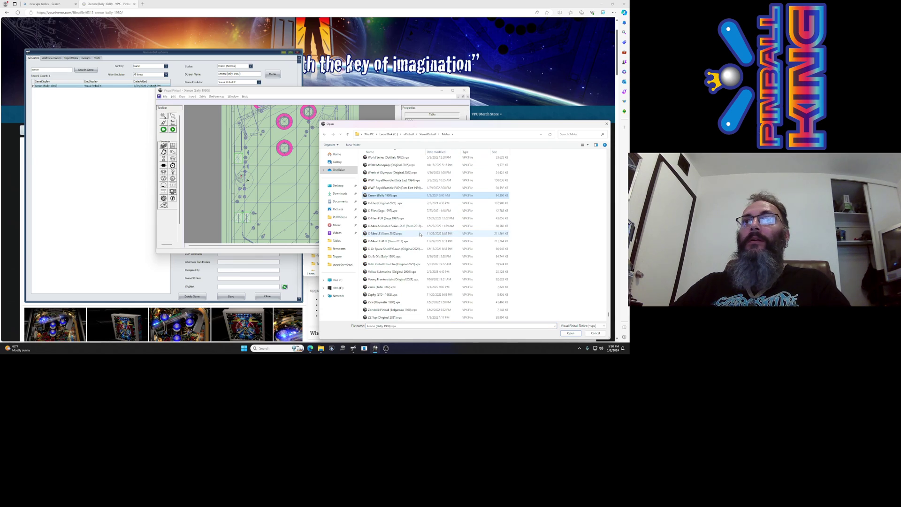
pyautogui.doubleClick(387, 195)
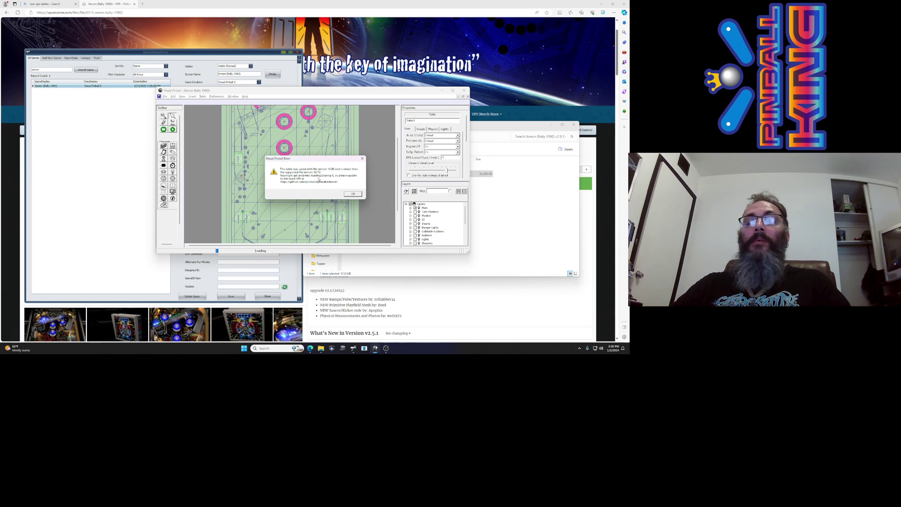
pyautogui.click(353, 194)
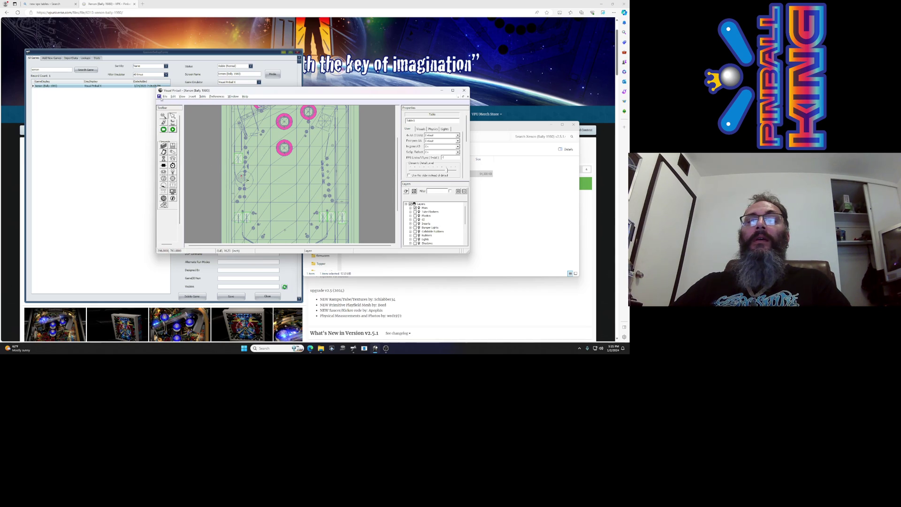
# Save the Xenon (Bally 1980) table and launch it for a test play
pyautogui.click(165, 97)
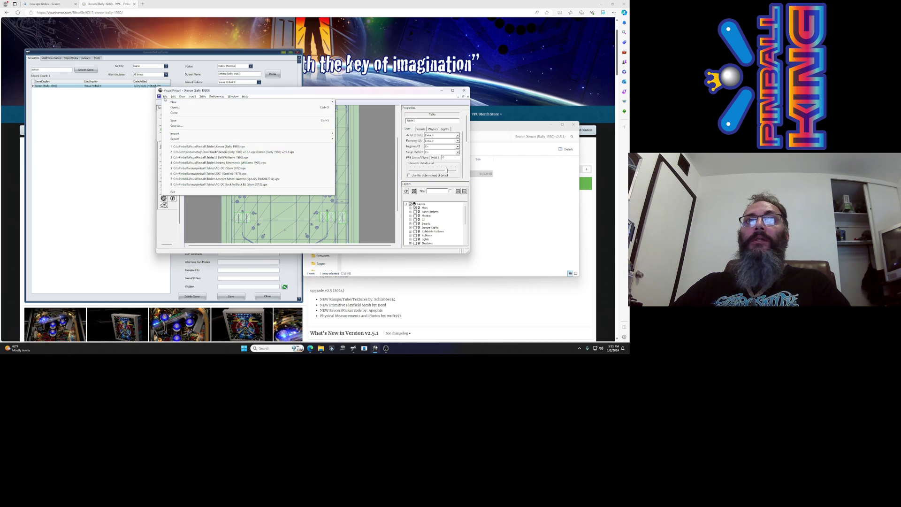
pyautogui.click(183, 121)
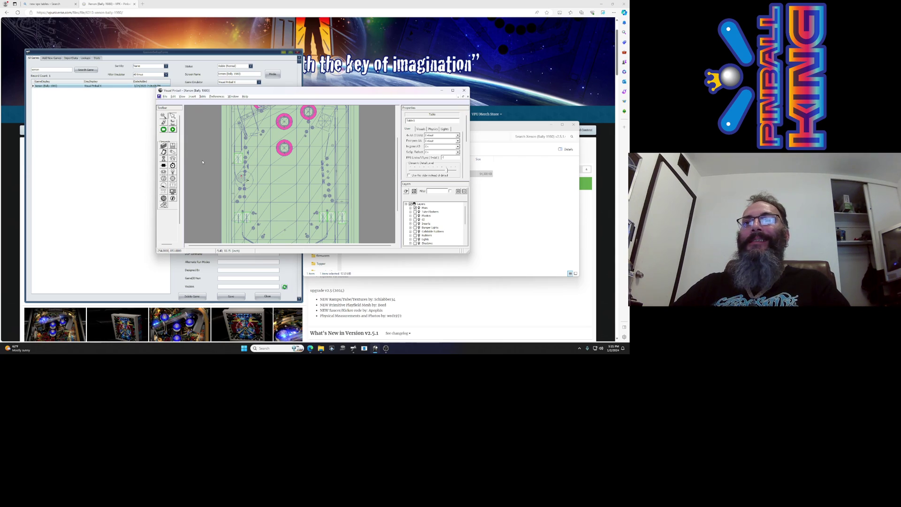
pyautogui.click(173, 130)
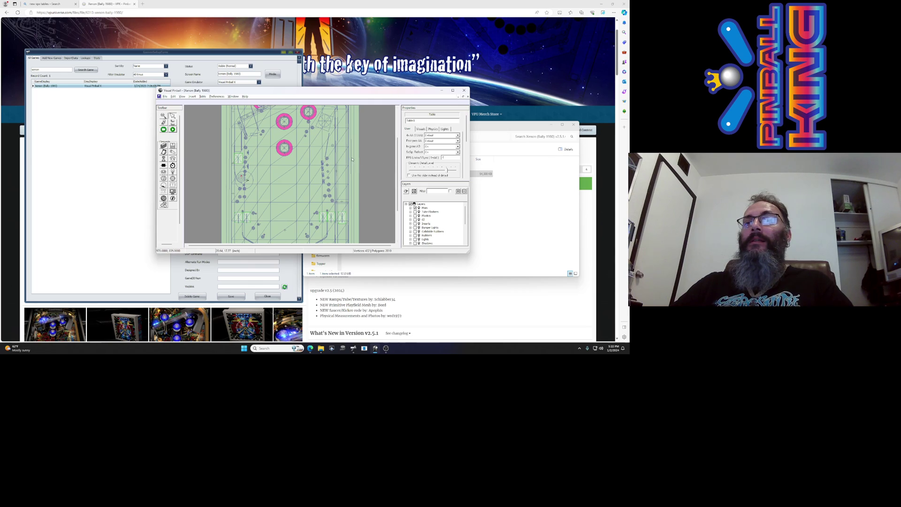
# Open the Tables folder in File Explorer and compare the file names of the X-Files (Original 2021) table and its directb2s backglass
pyautogui.click(497, 129)
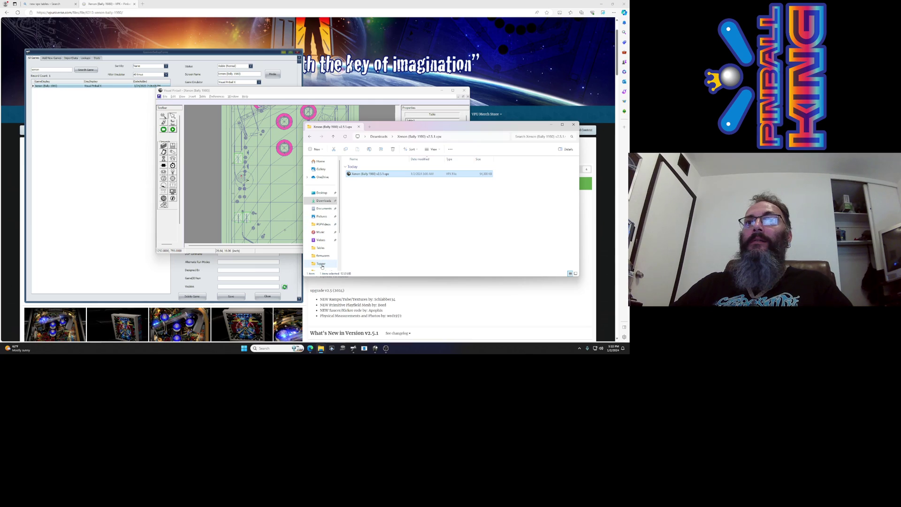
pyautogui.click(321, 248)
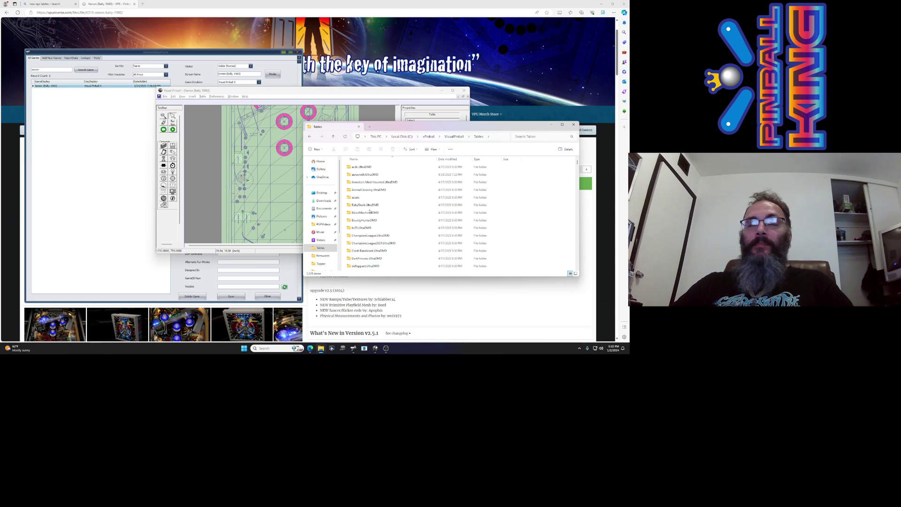
pyautogui.press('x')
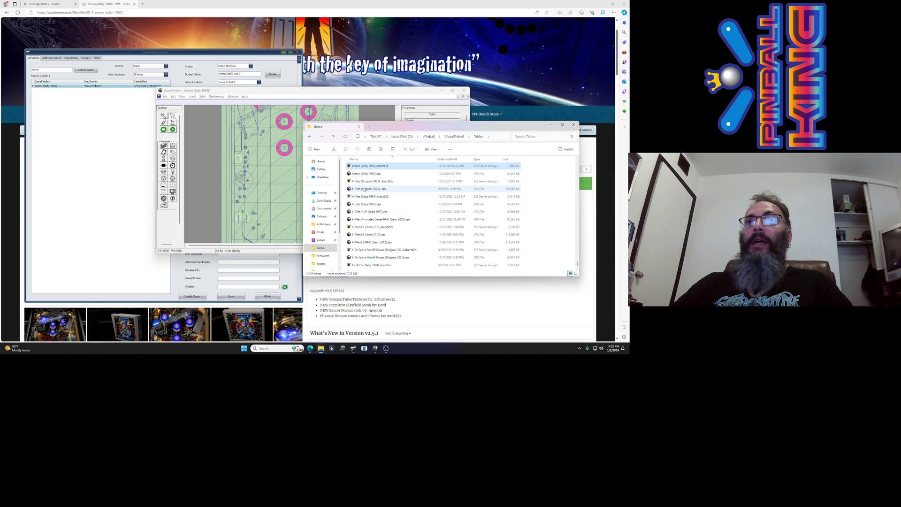
pyautogui.click(364, 189)
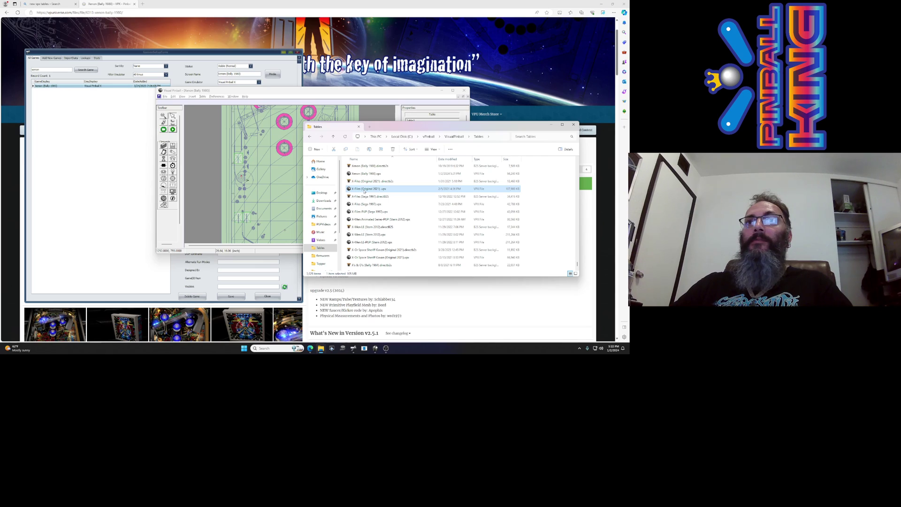
pyautogui.click(366, 182)
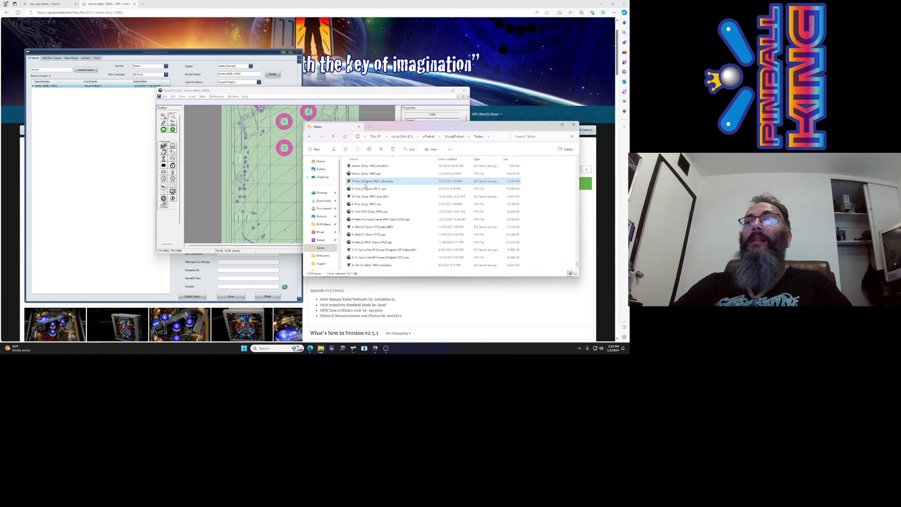
pyautogui.click(370, 190)
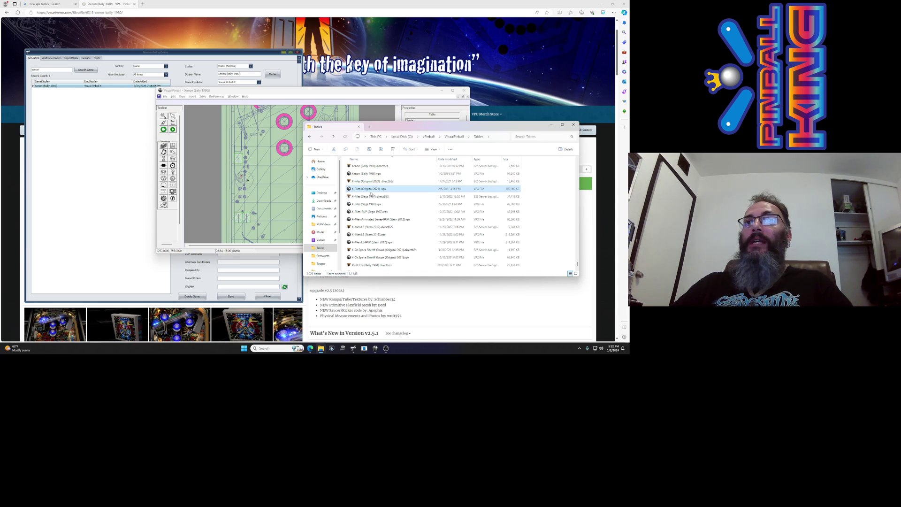